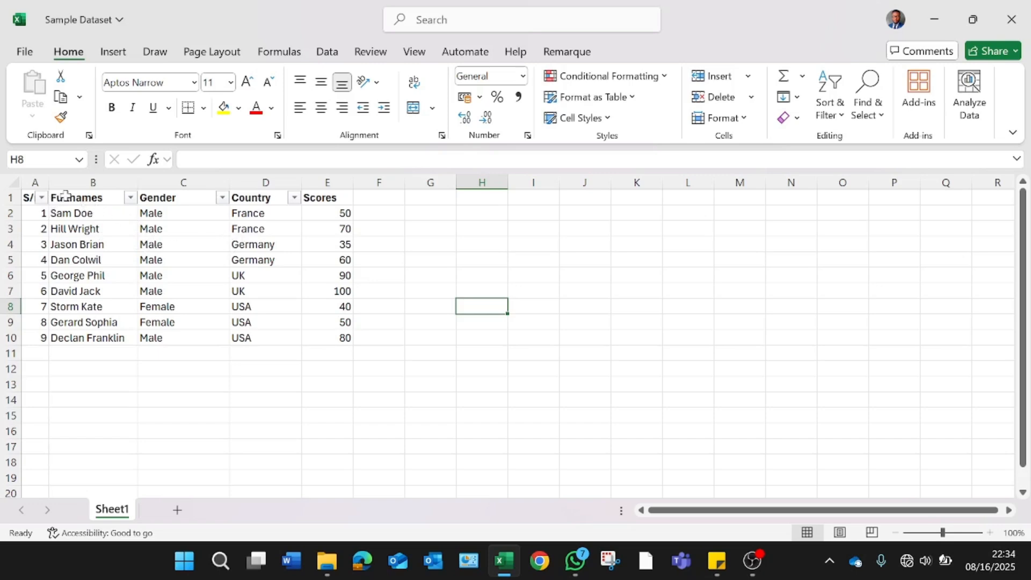
Step: Insert a 2-D clustered column chart from the Fullnames range B1:B10 and the Scores range E1:E10
drag(65, 196, 74, 338)
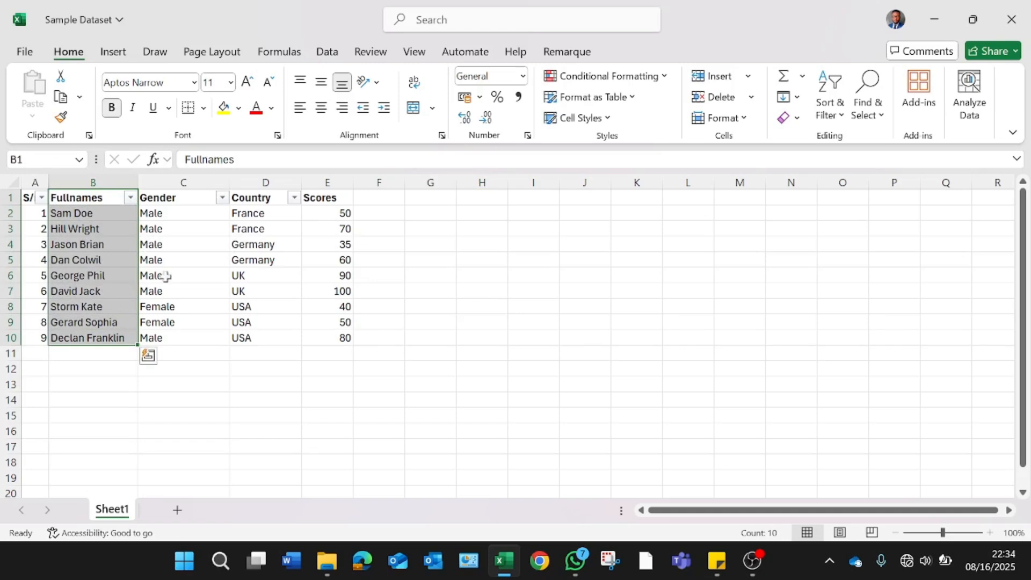
ctrl+click(325, 199)
drag(325, 199, 331, 334)
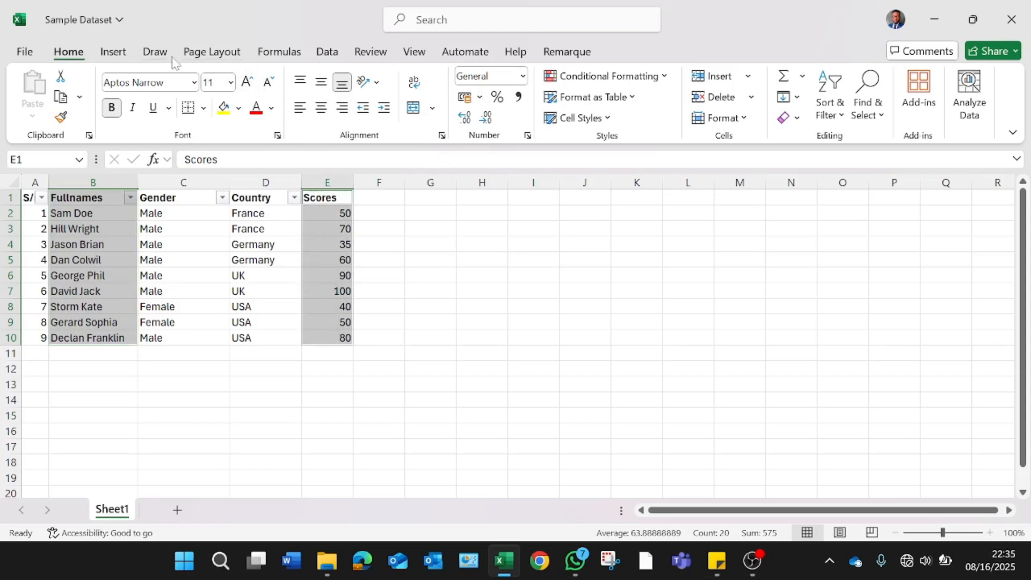
click(123, 56)
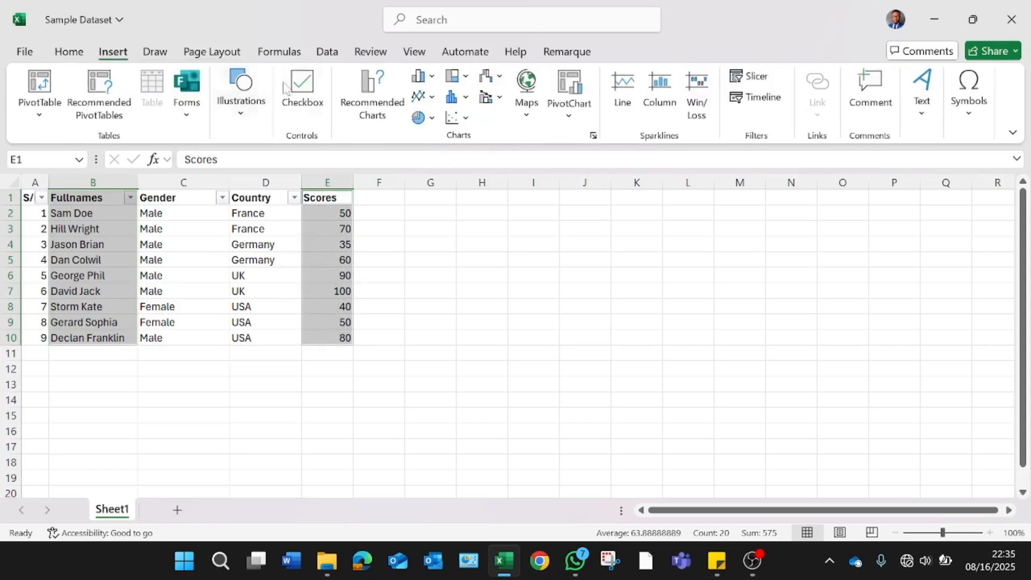
click(433, 79)
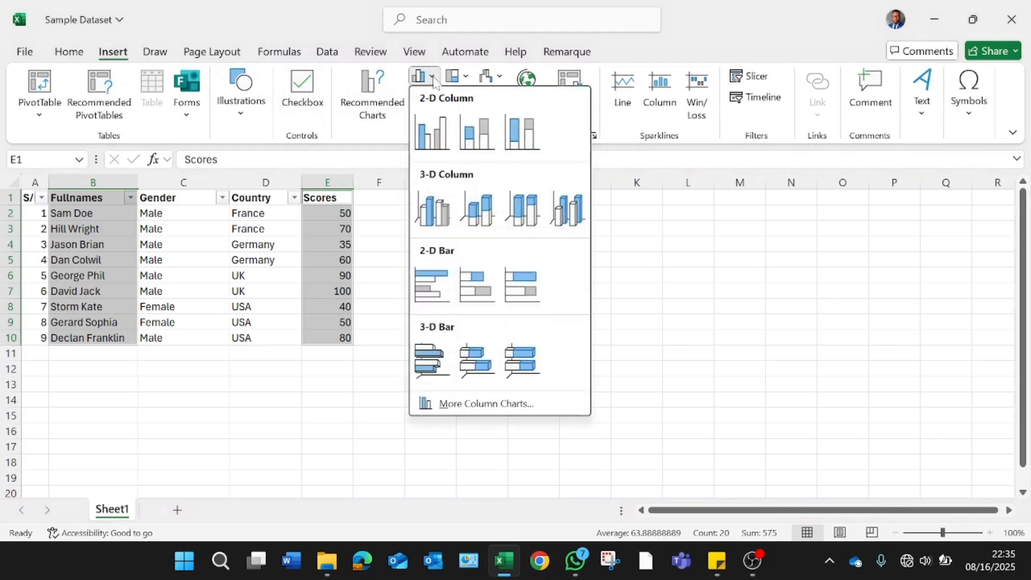
click(433, 132)
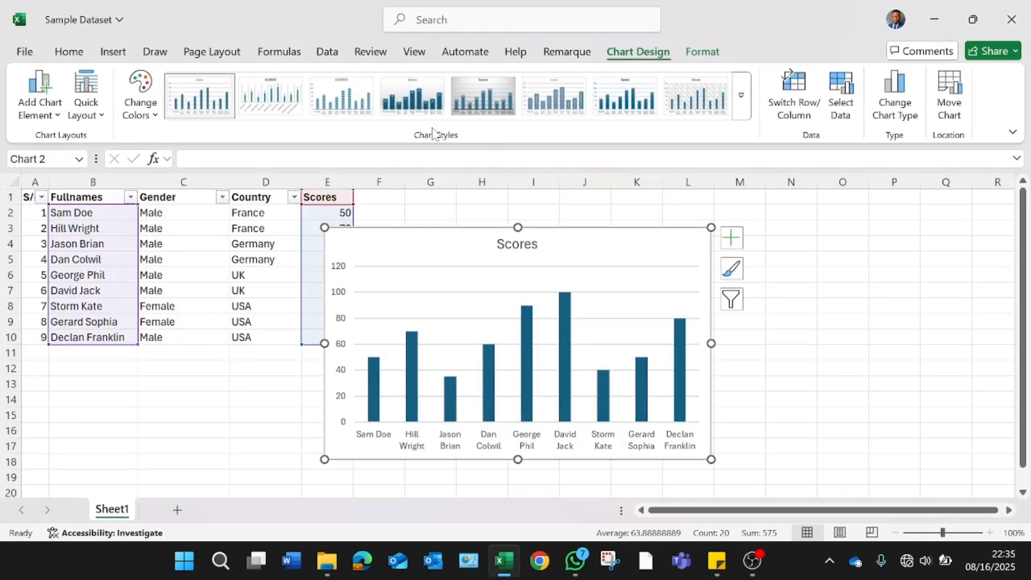
Step: Move the new column chart beside the data table, starting at column G
mouse_move(455, 244)
mouse_down()
mouse_move(497, 242)
mouse_move(555, 215)
mouse_up()
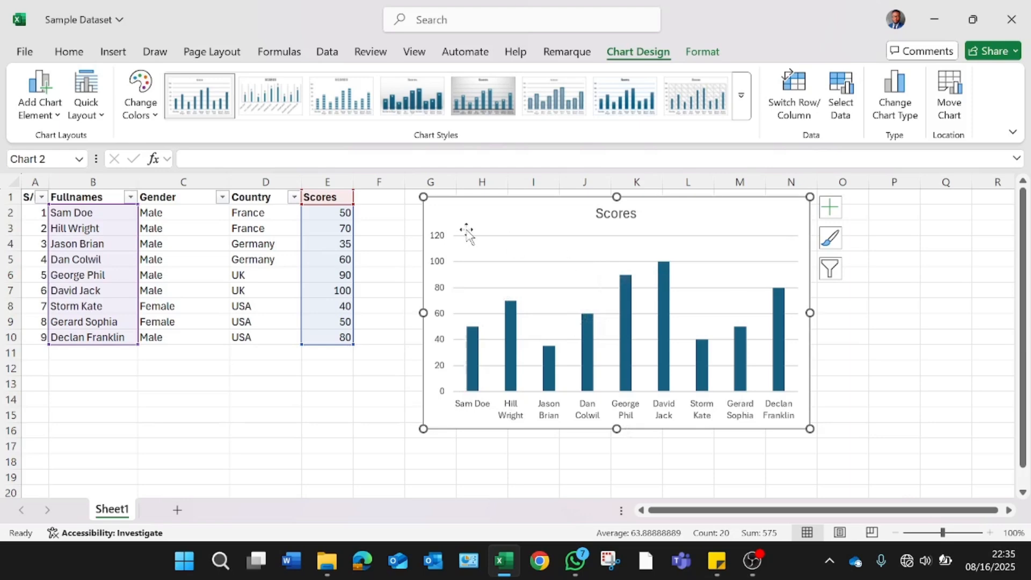
click(142, 114)
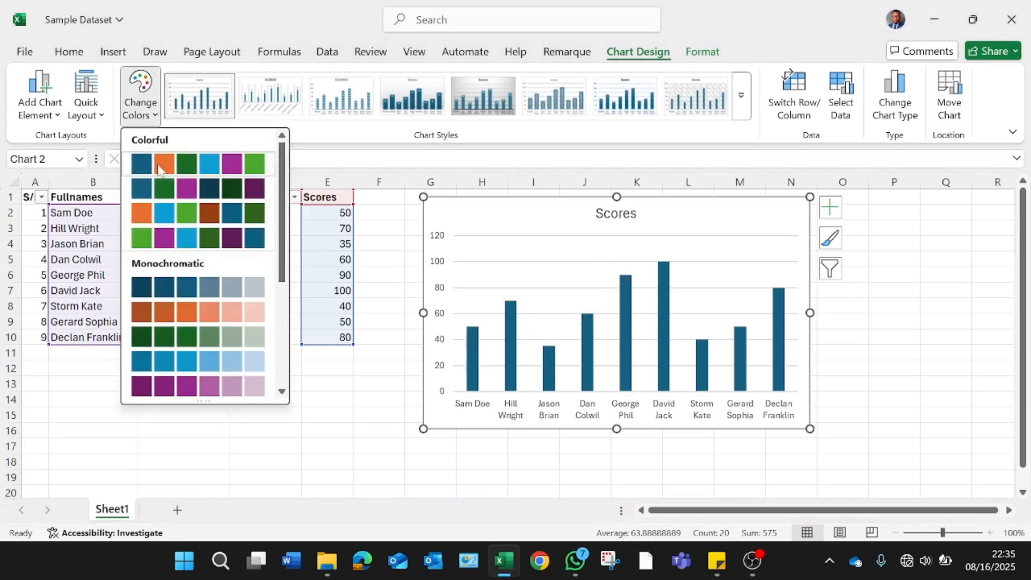
click(188, 196)
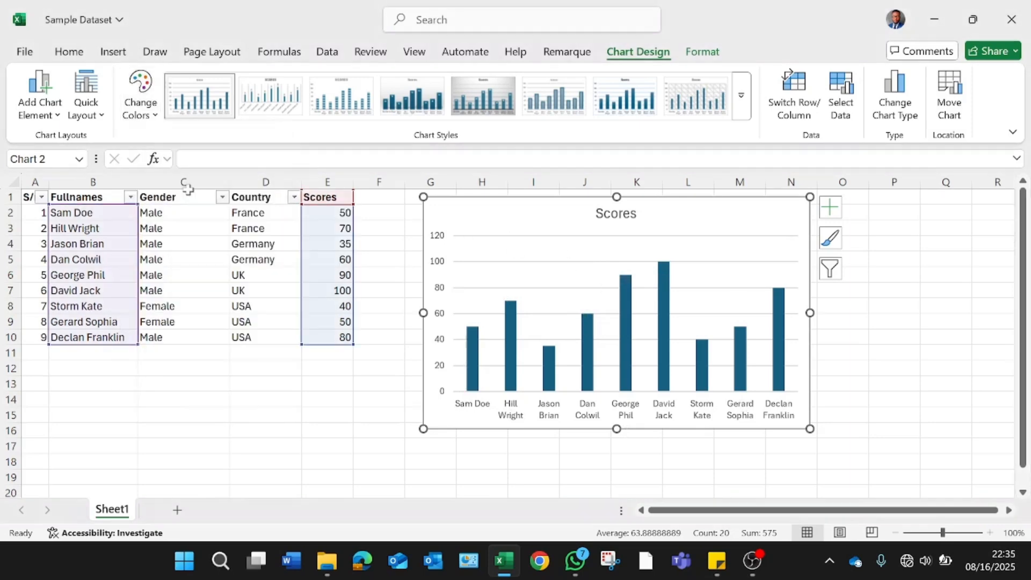
Step: Select the chart's column series and apply the purple monochromatic colour palette
click(481, 263)
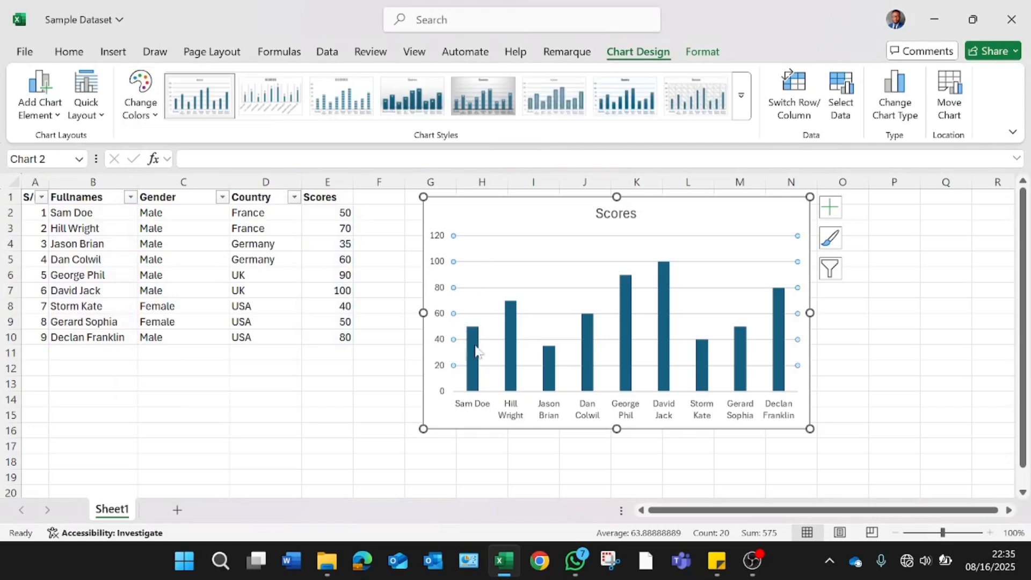
click(473, 368)
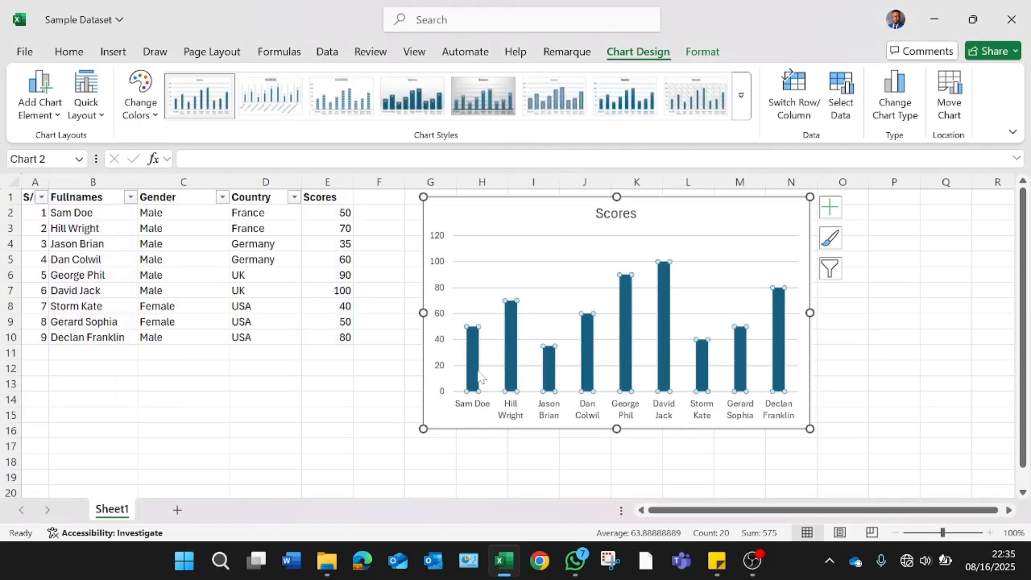
click(142, 110)
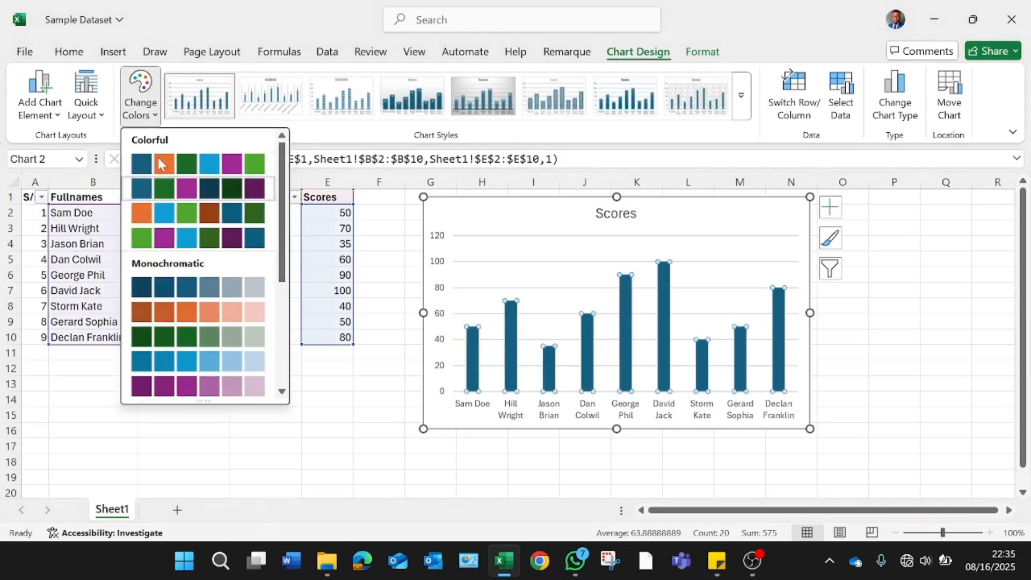
click(184, 170)
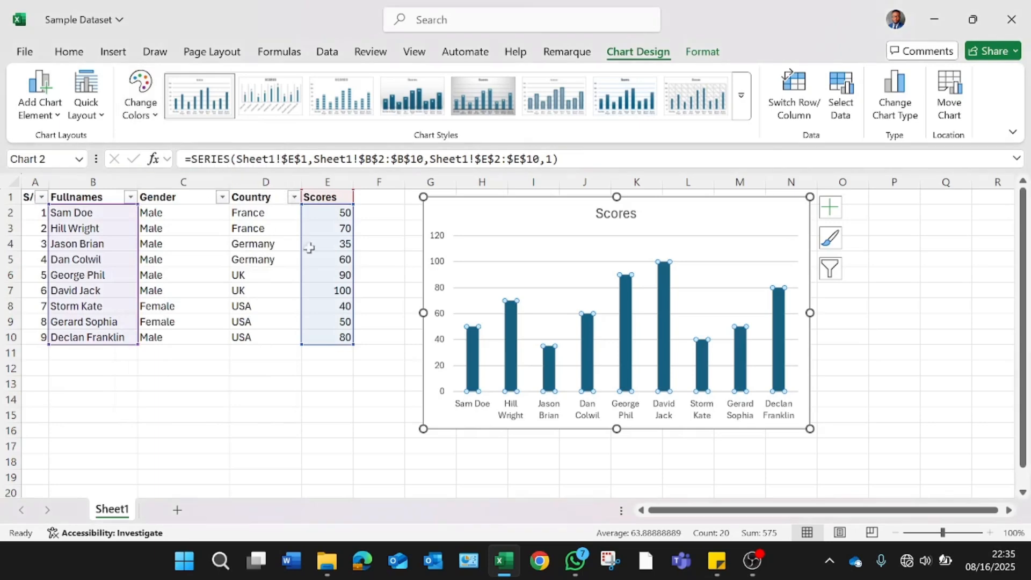
click(835, 244)
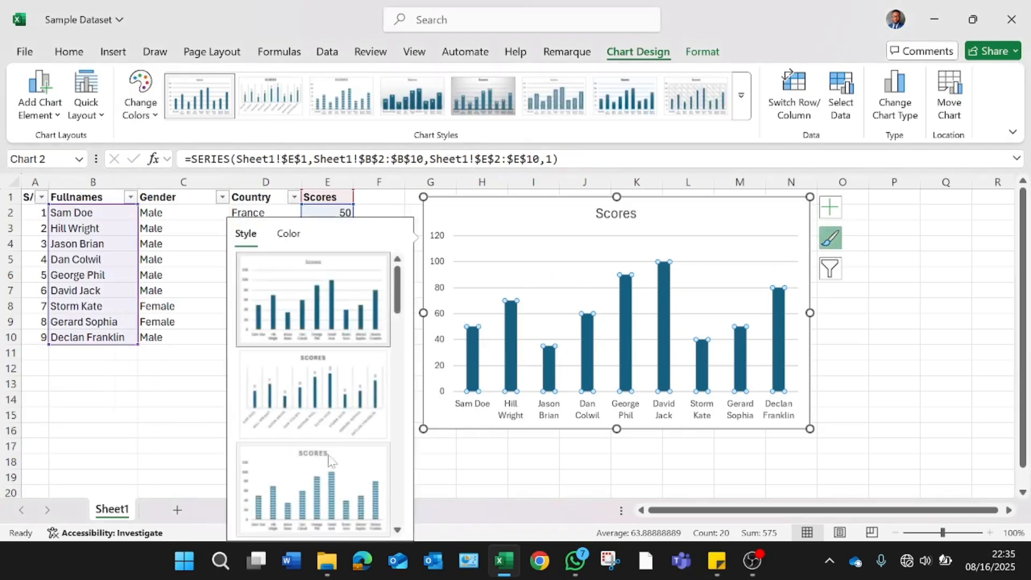
scroll(398, 412, down, 2)
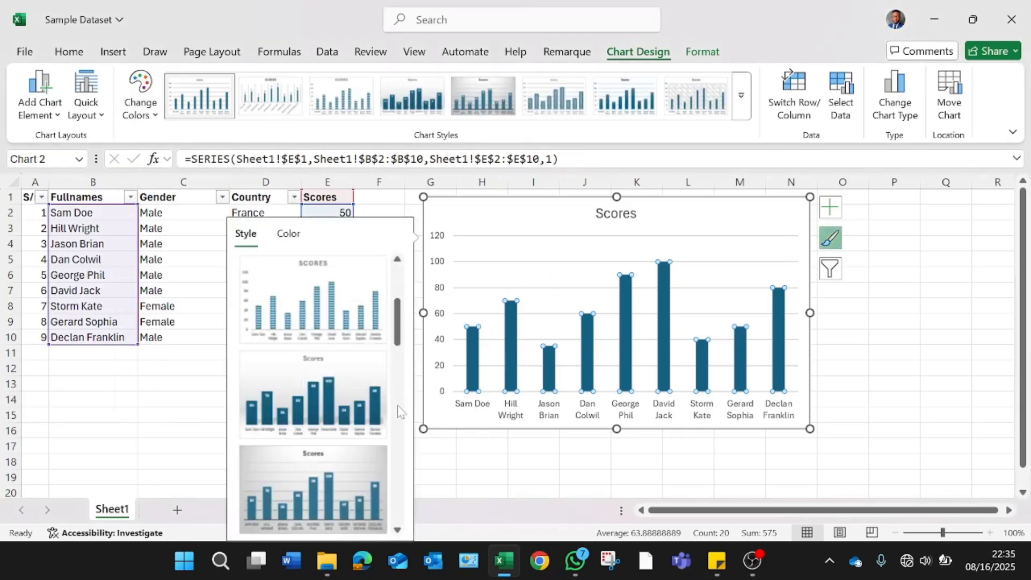
click(290, 237)
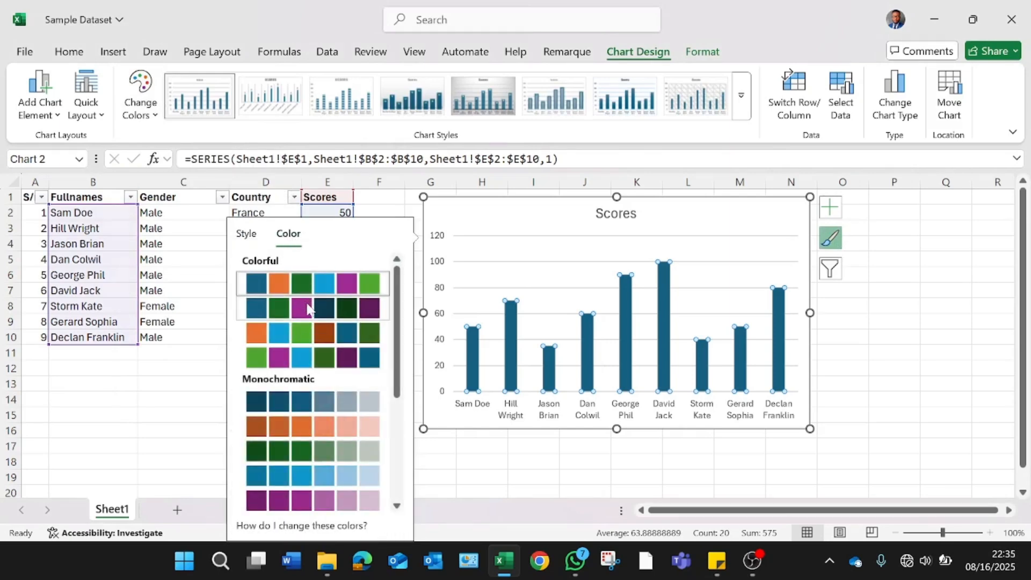
click(305, 364)
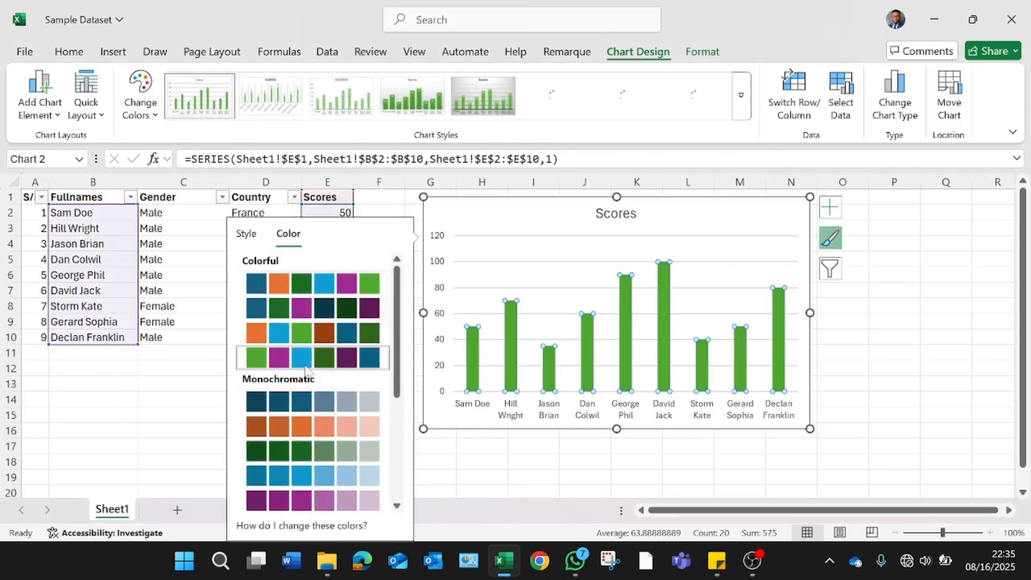
click(299, 316)
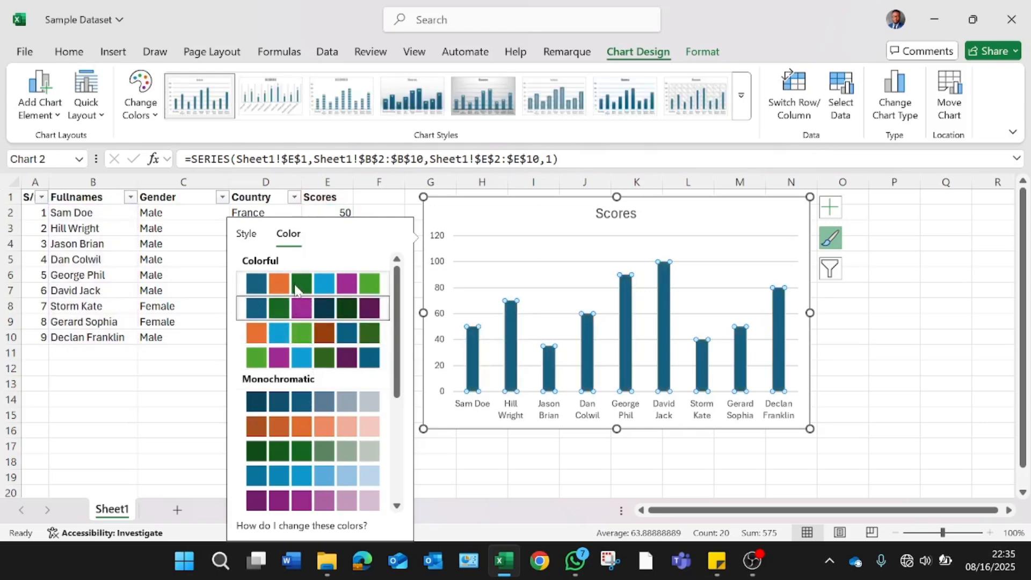
click(299, 283)
click(280, 504)
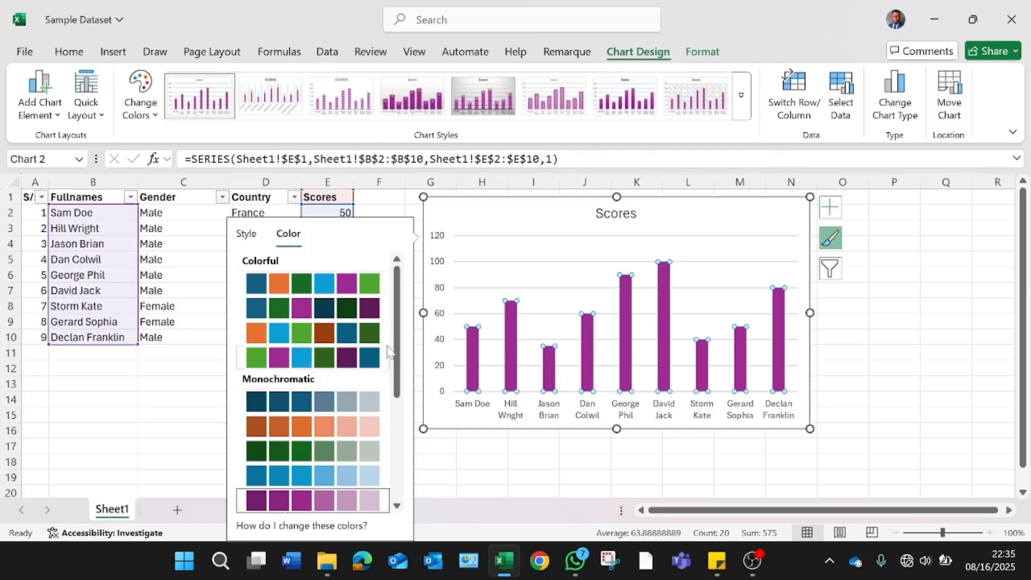
Step: Apply a plain chart style with a large title and thin gridlines to the chart, then deselect it
click(483, 96)
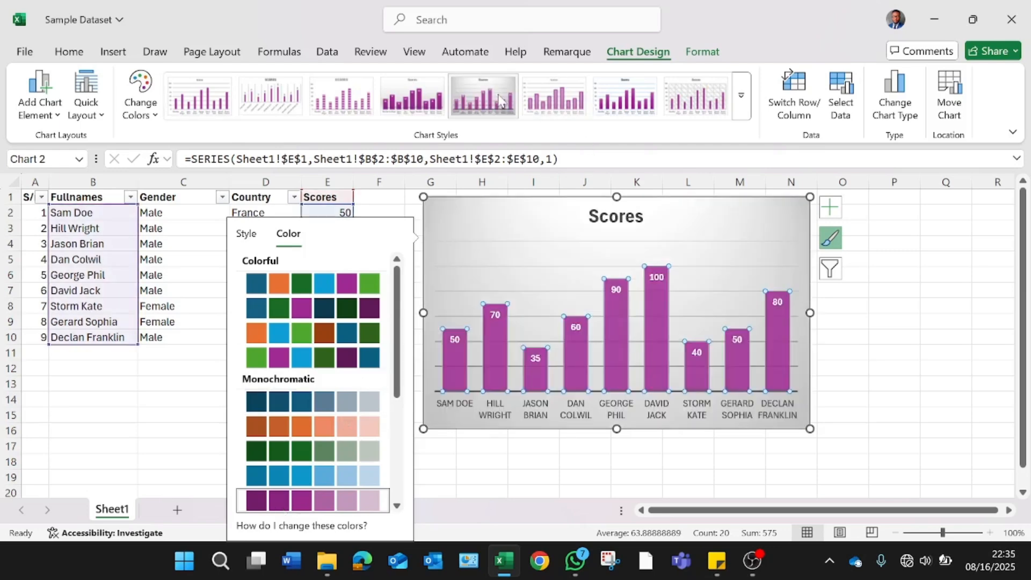
click(740, 95)
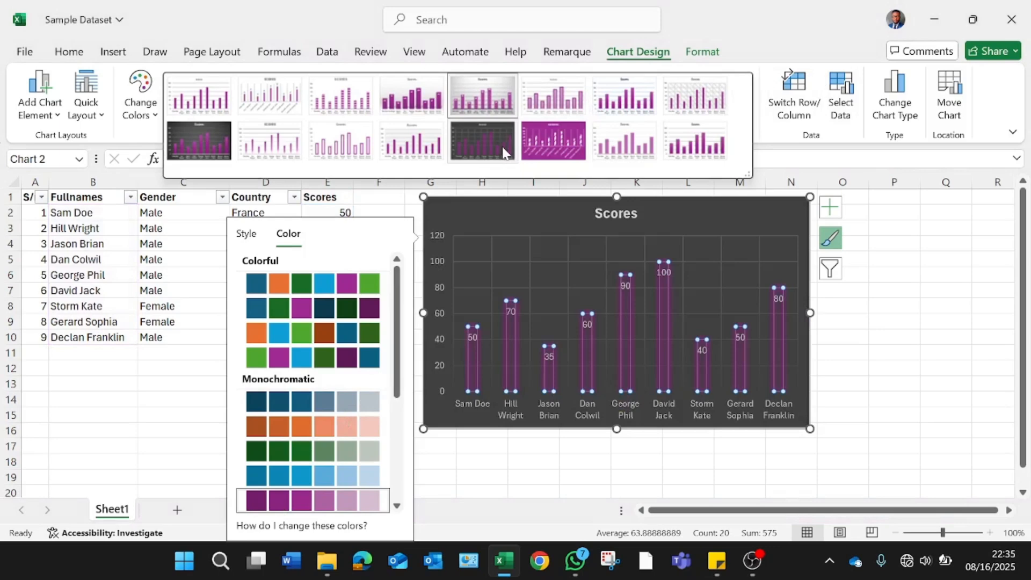
click(412, 142)
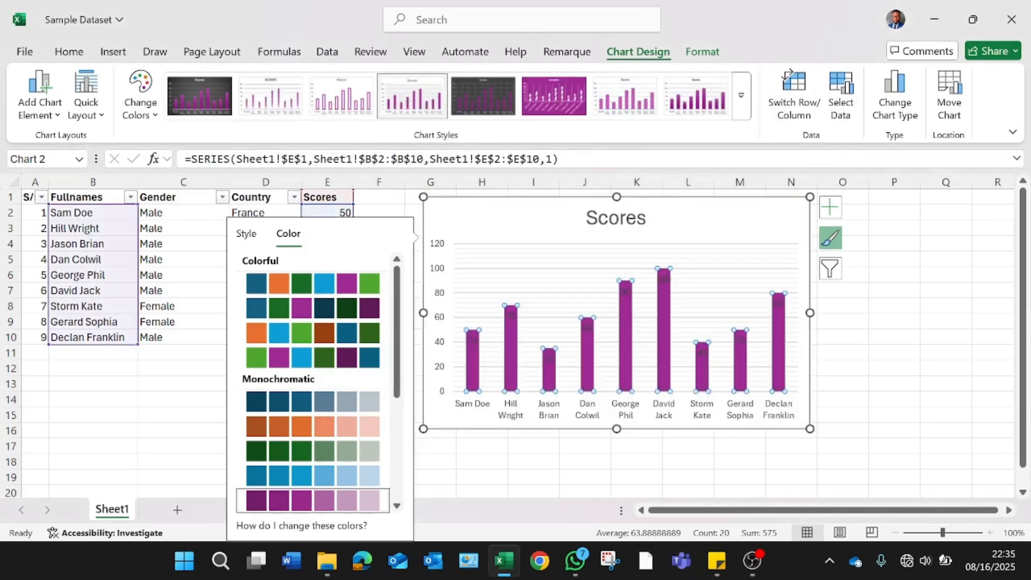
click(382, 211)
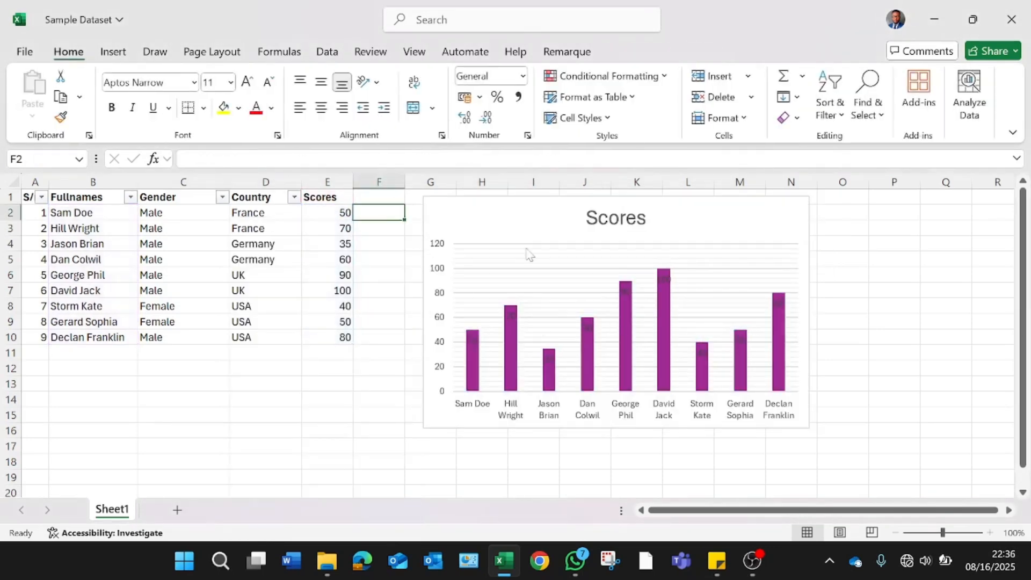
Step: Move the purple chart further right so it spans columns I to P
drag(543, 217, 634, 218)
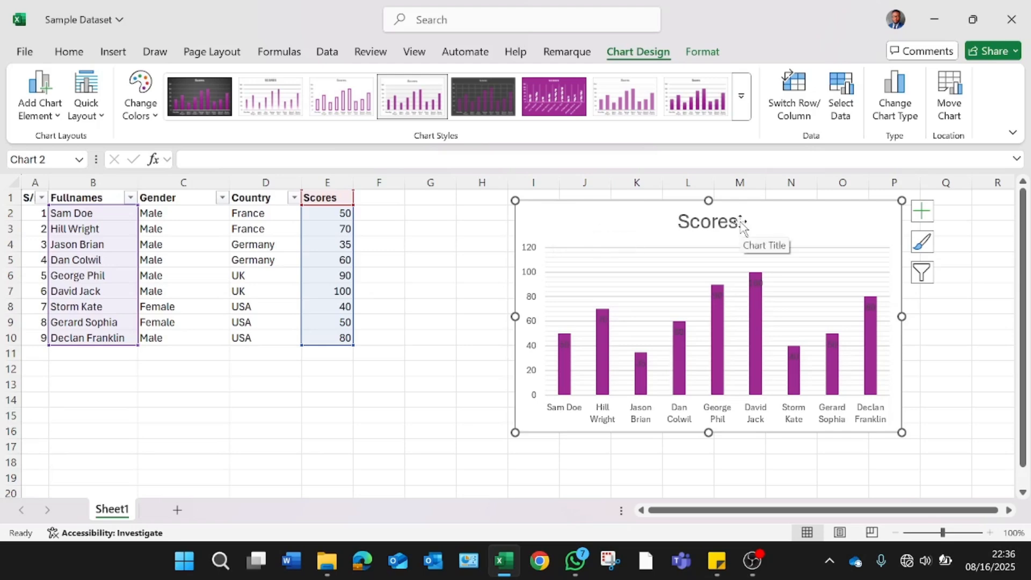
click(114, 337)
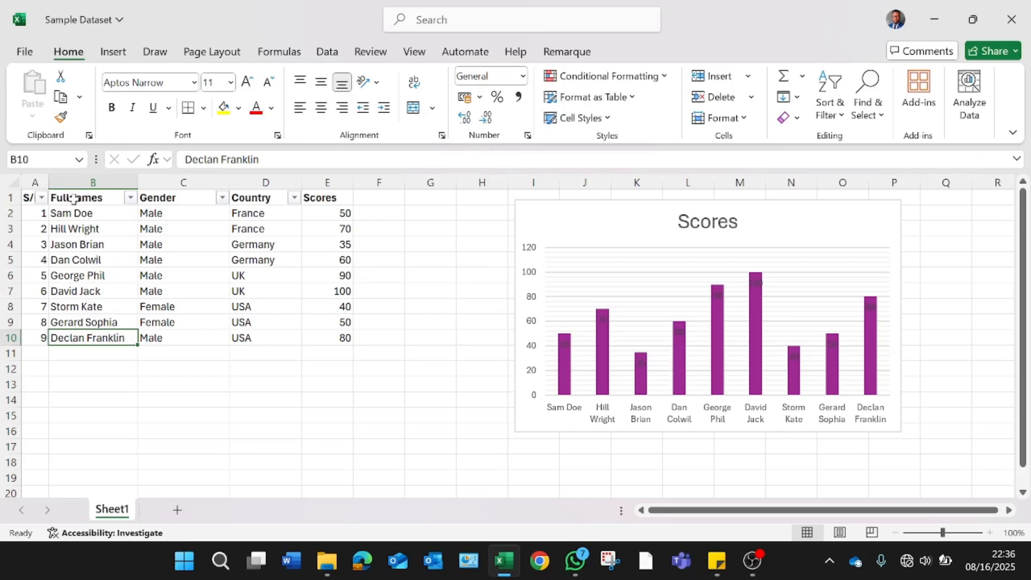
Step: Insert a 3-D clustered column chart from the Fullnames and Scores ranges and move it below the data
drag(75, 198, 80, 338)
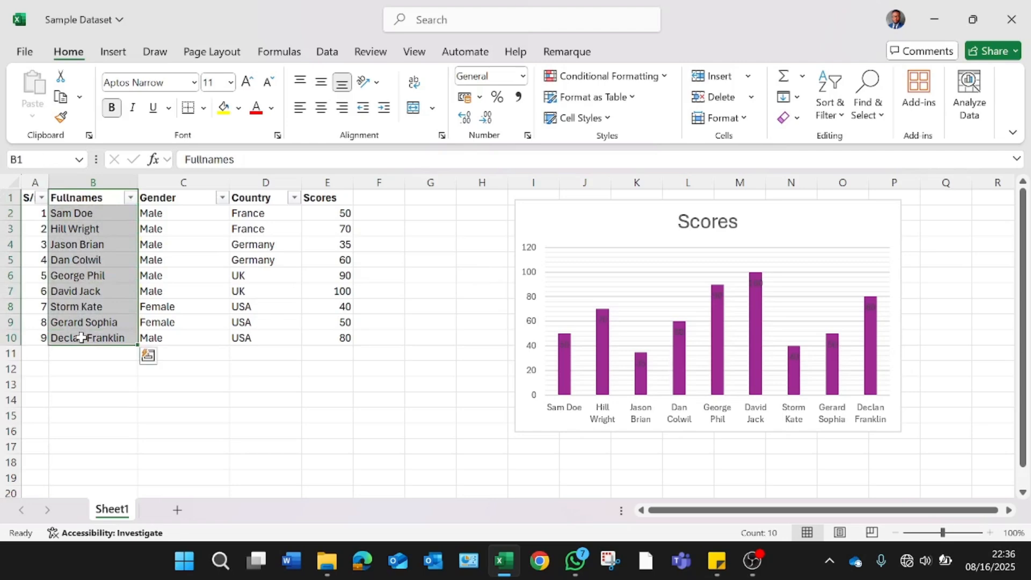
ctrl+drag(322, 198, 330, 335)
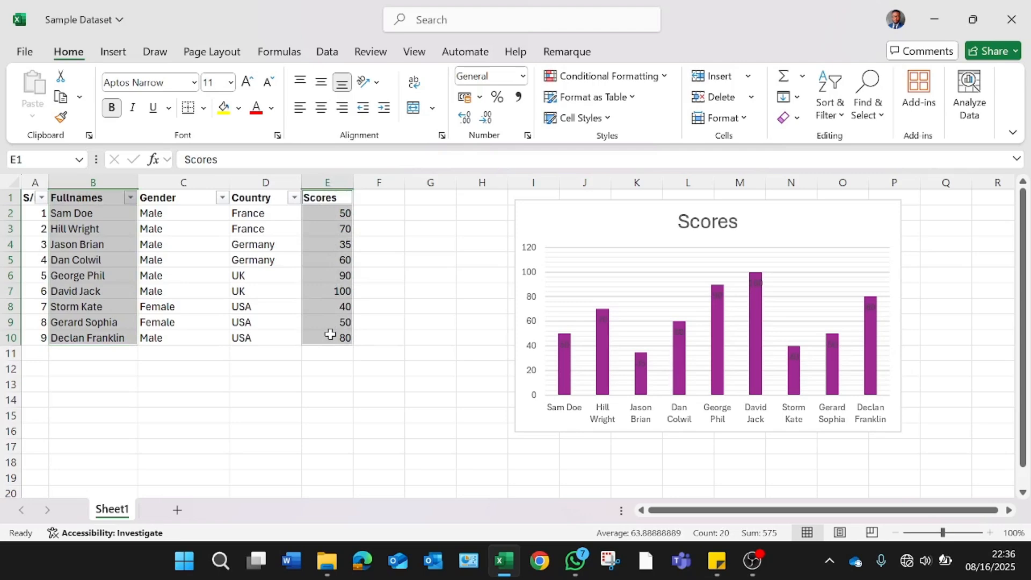
click(113, 52)
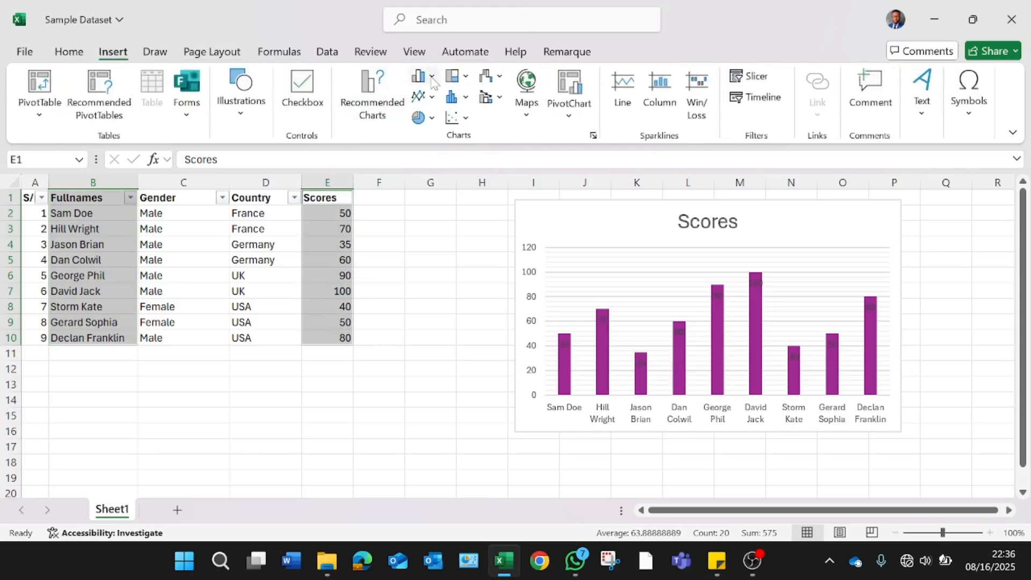
click(432, 80)
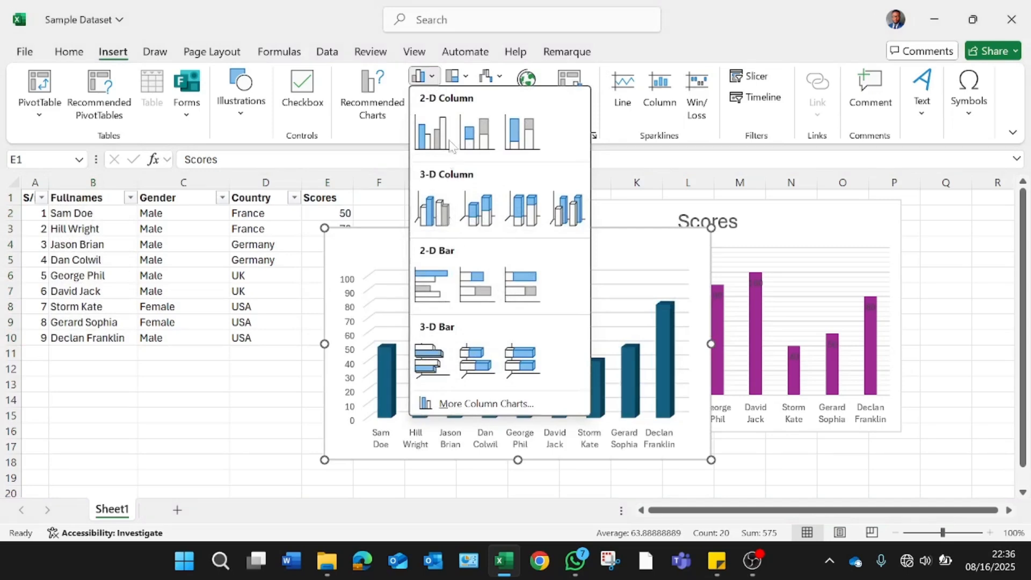
click(447, 215)
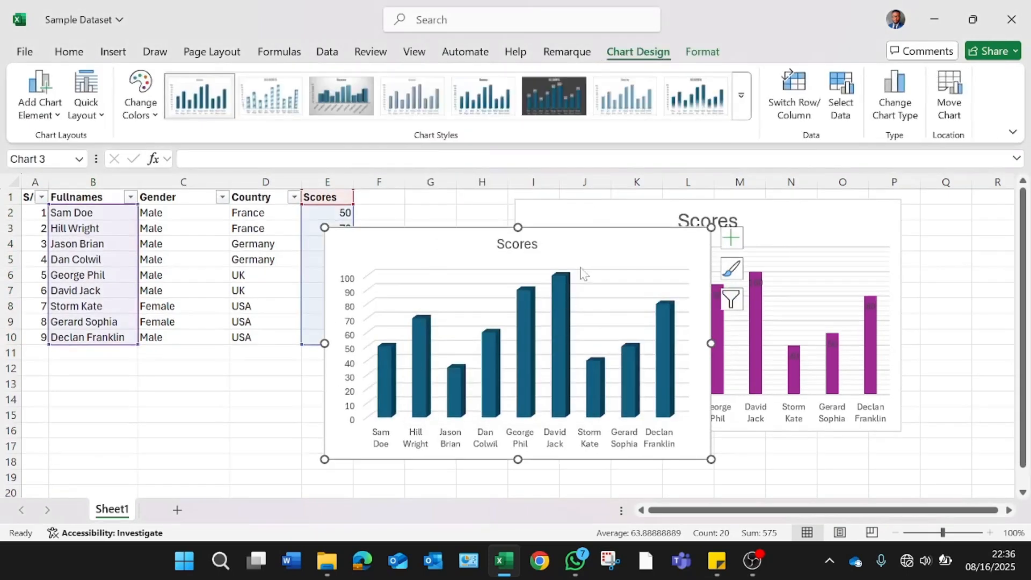
drag(603, 240, 387, 290)
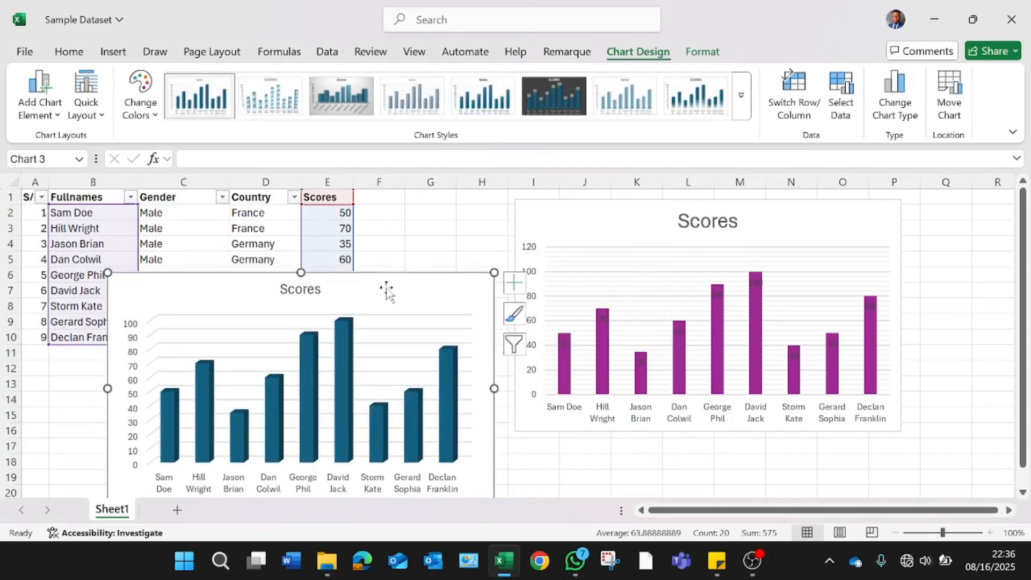